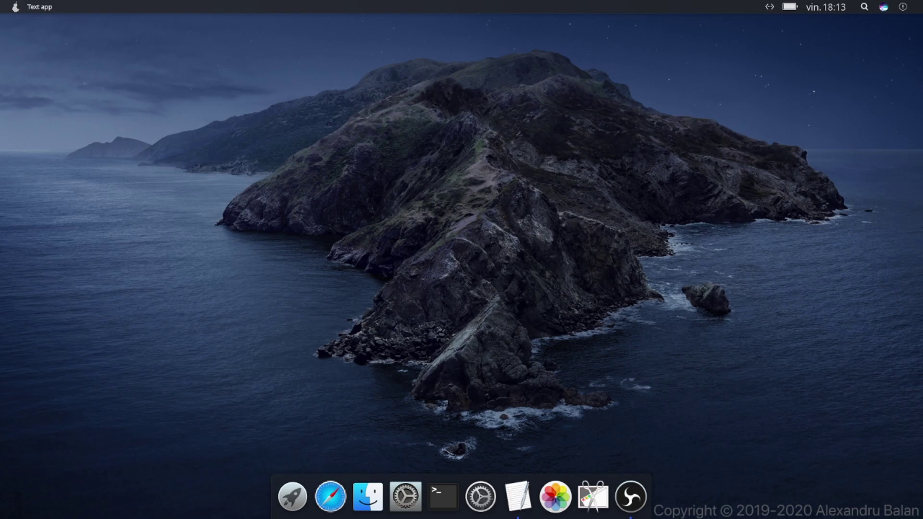
- Install the downloaded pext-installer package with 'sudo dpkg -i *.deb' in a terminal
click(442, 495)
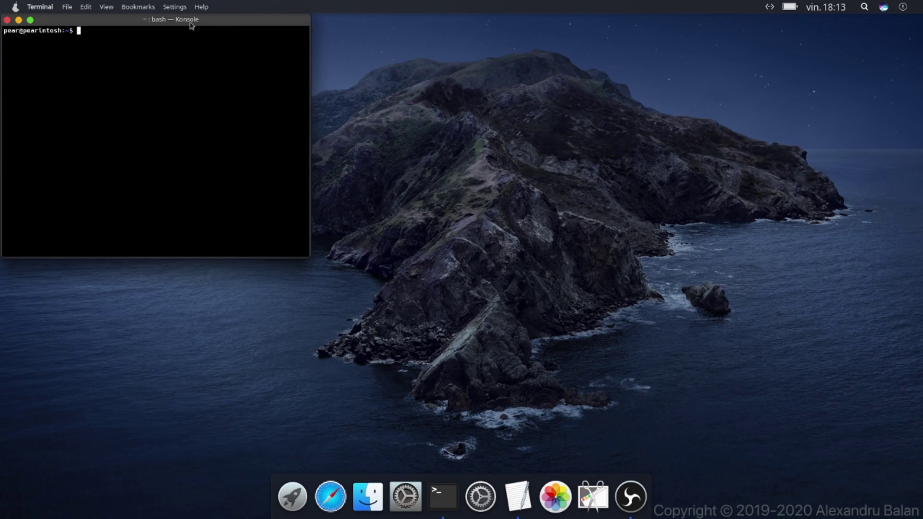
drag(192, 25, 311, 131)
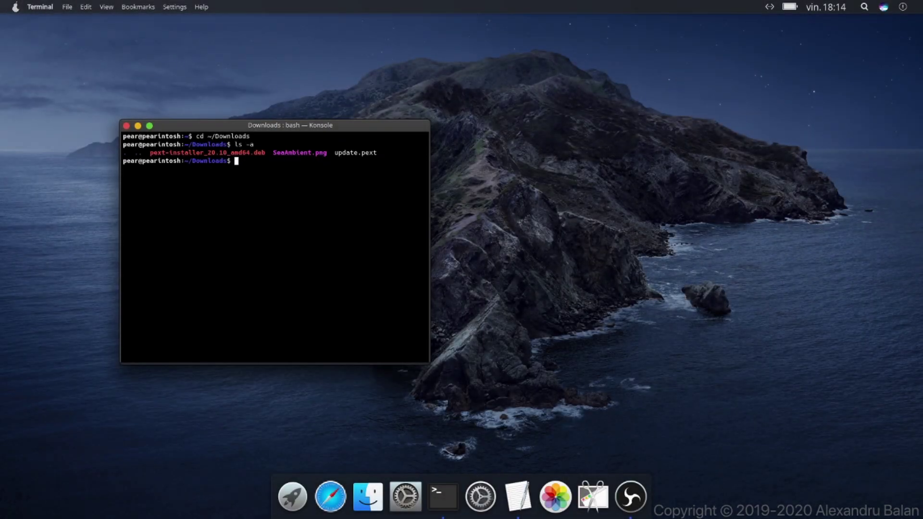
text(sudo dpkg -i *.deb)
key(Return)
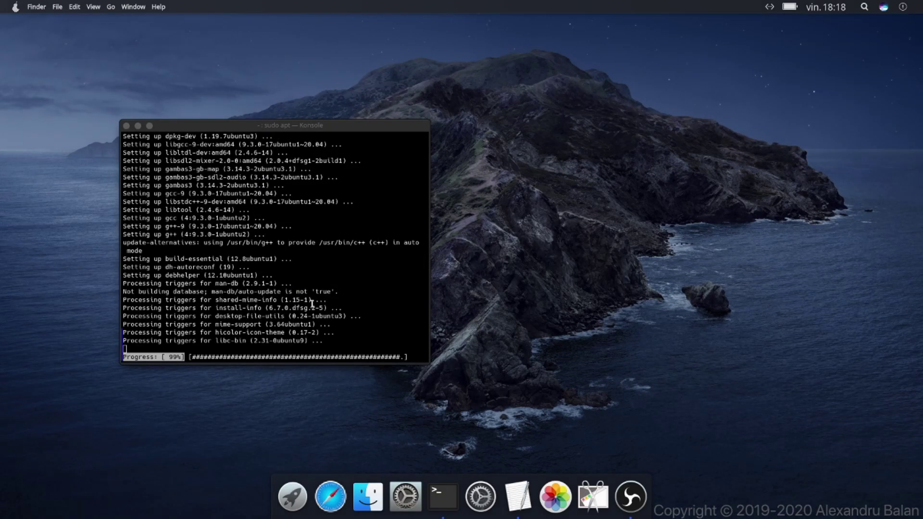
click(143, 126)
- Launch Pear Extension Installer and view the available update's contents and version information
click(291, 492)
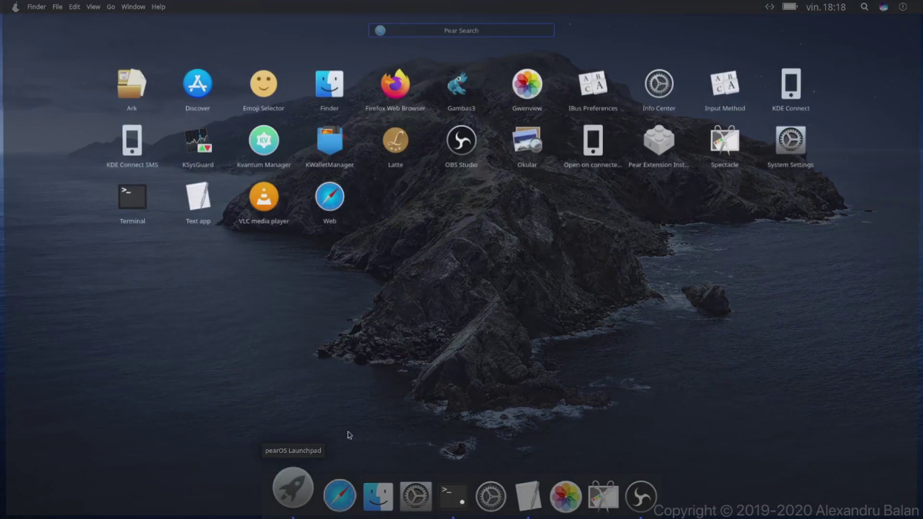
click(652, 158)
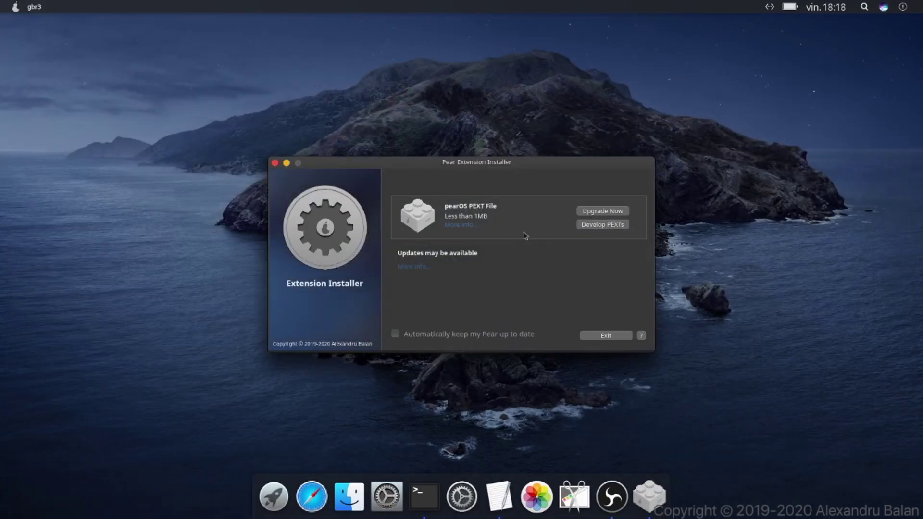
click(418, 268)
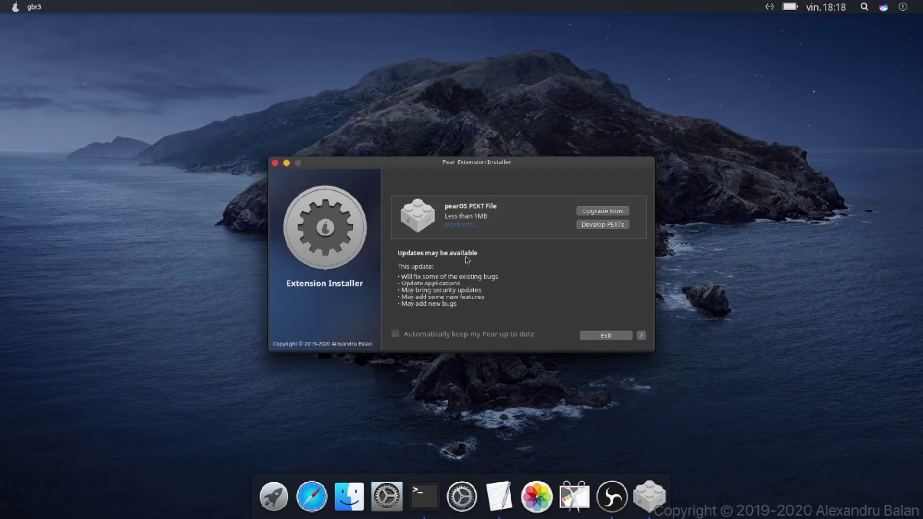
click(641, 336)
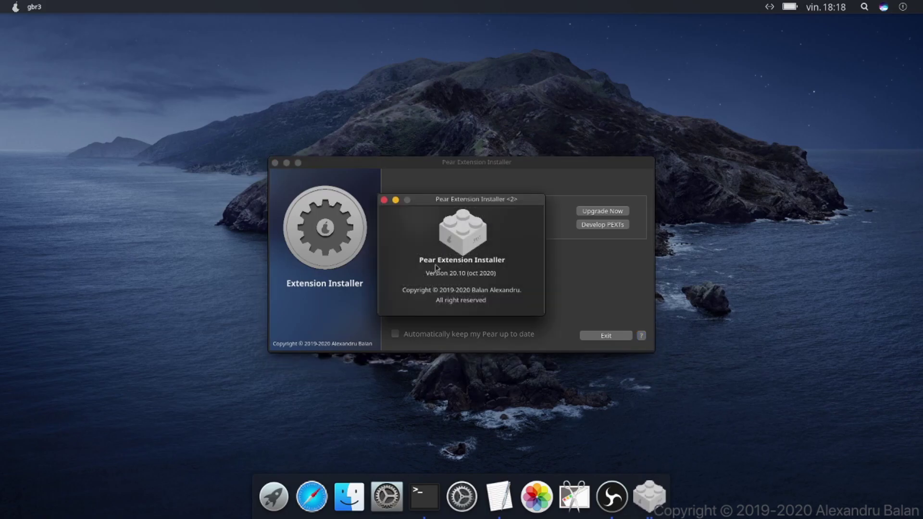
click(384, 200)
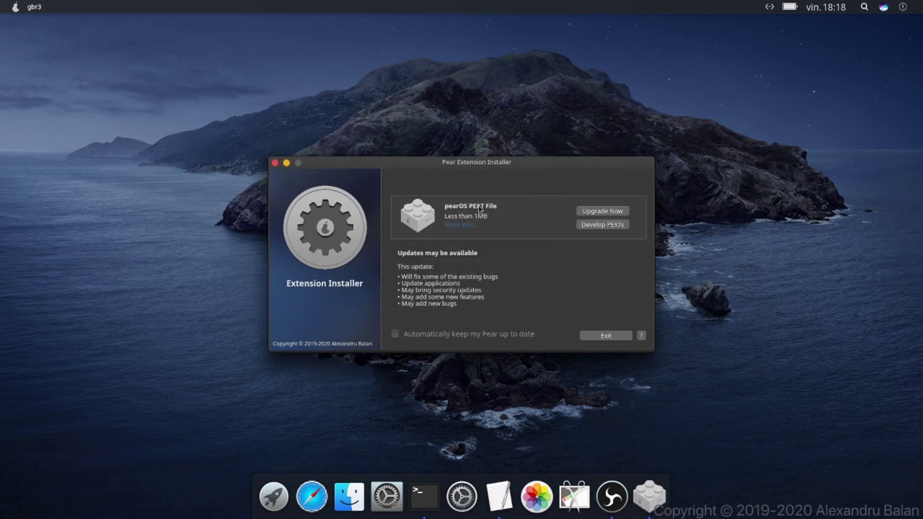
- Select SeaAmbient.png in the Downloads folder, then begin the pearOS upgrade
click(603, 212)
click(350, 490)
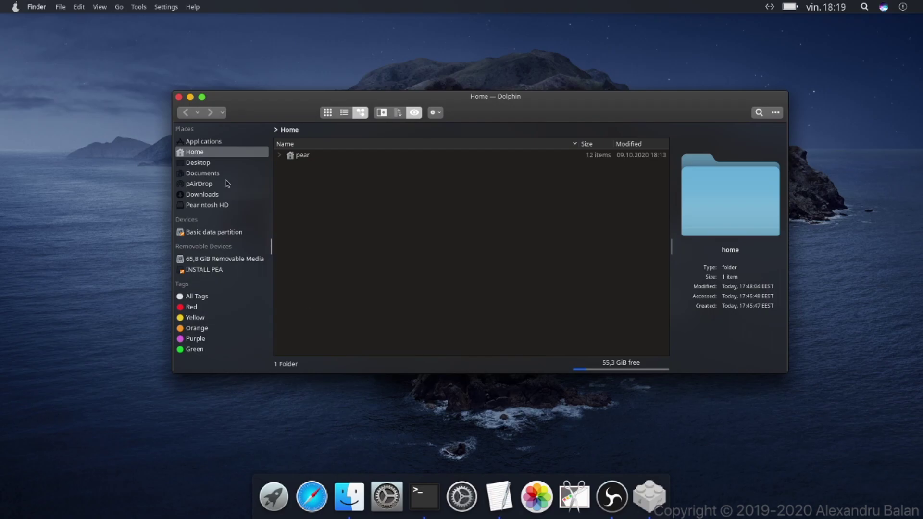
click(201, 196)
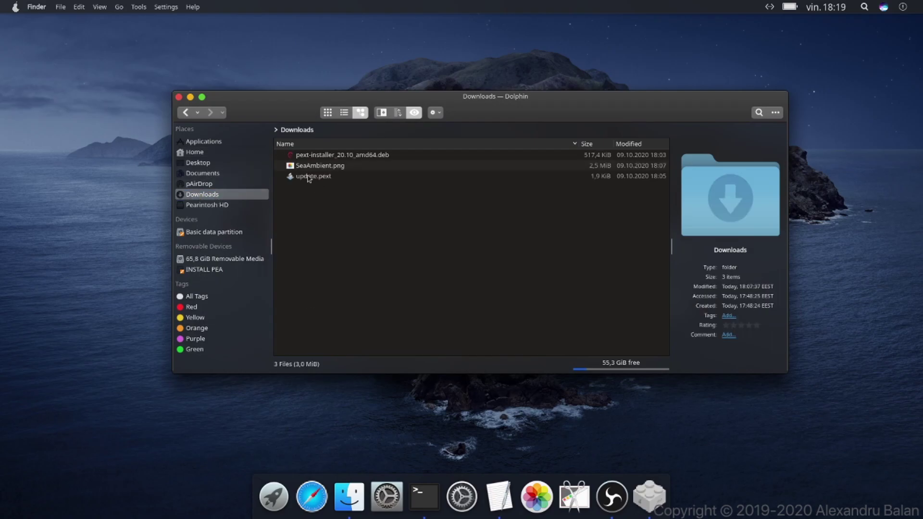
click(305, 166)
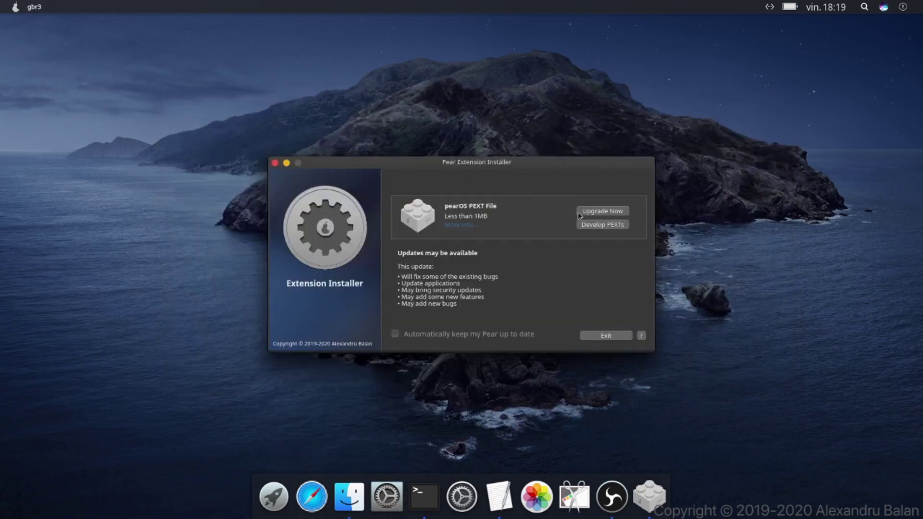
click(579, 215)
- Confirm the pearOS upgrade, authorise it with the administrator password, and dismiss the completion notice
click(543, 288)
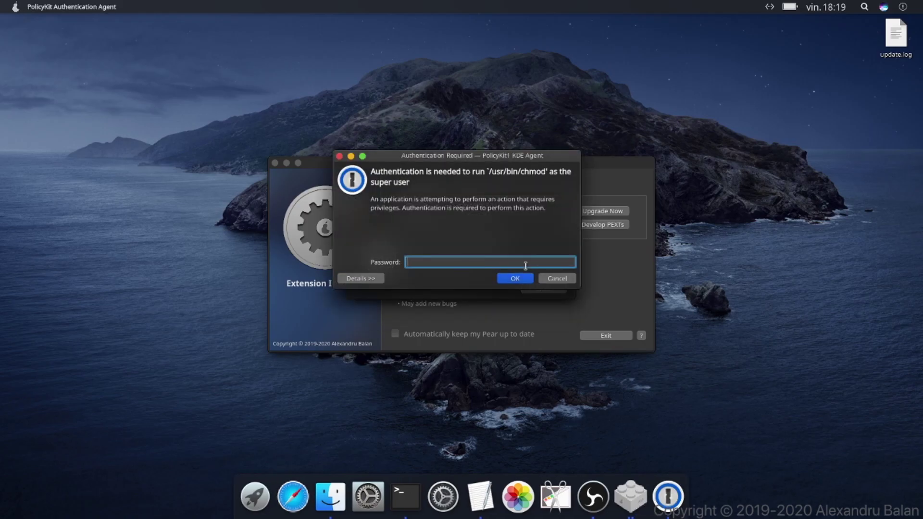
text(******)
key(Return)
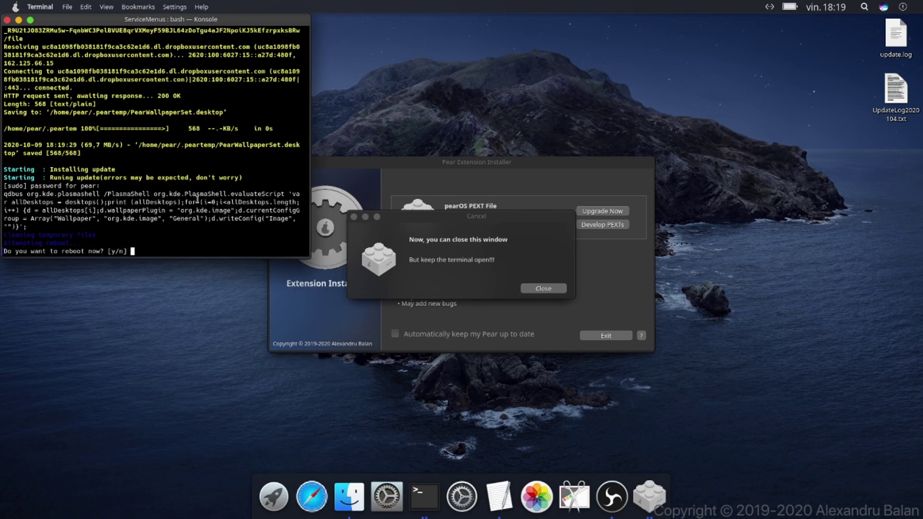
click(543, 288)
- Quit the installer and set SeaAmbient.png from Downloads as the desktop wallpaper
click(605, 336)
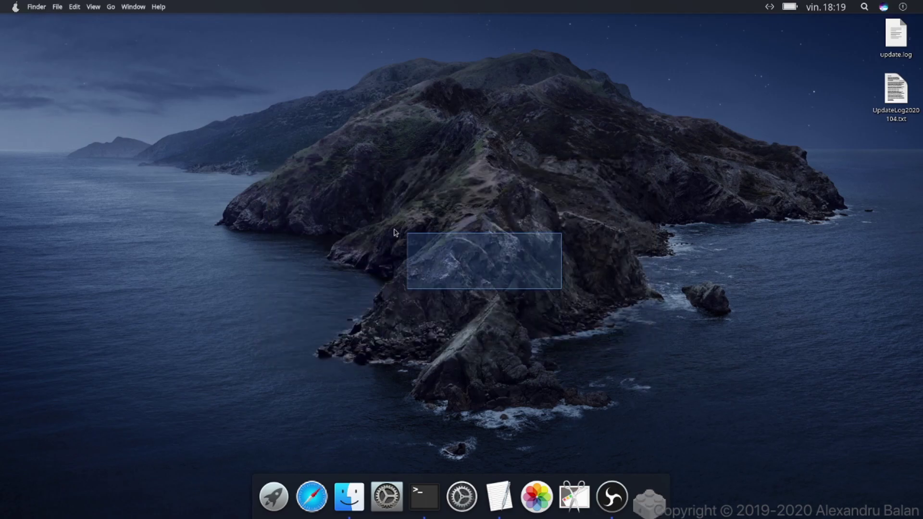
click(371, 490)
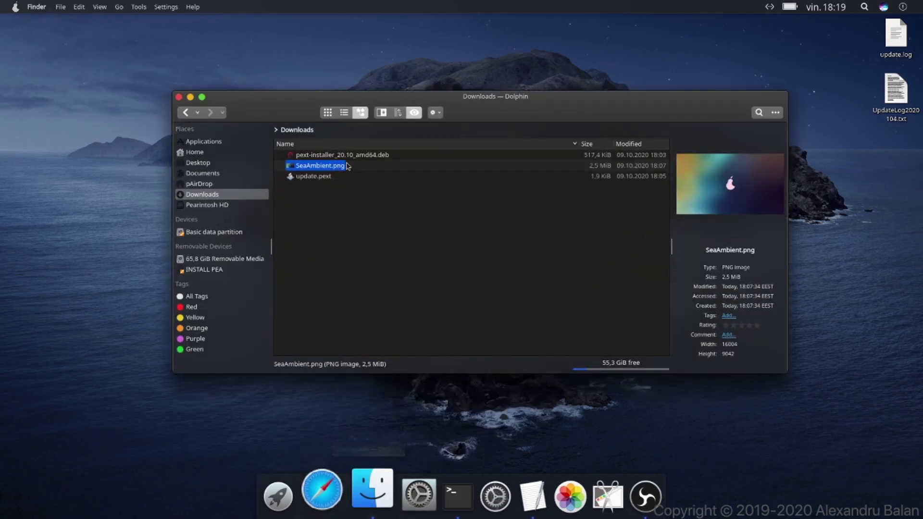
right_click(311, 168)
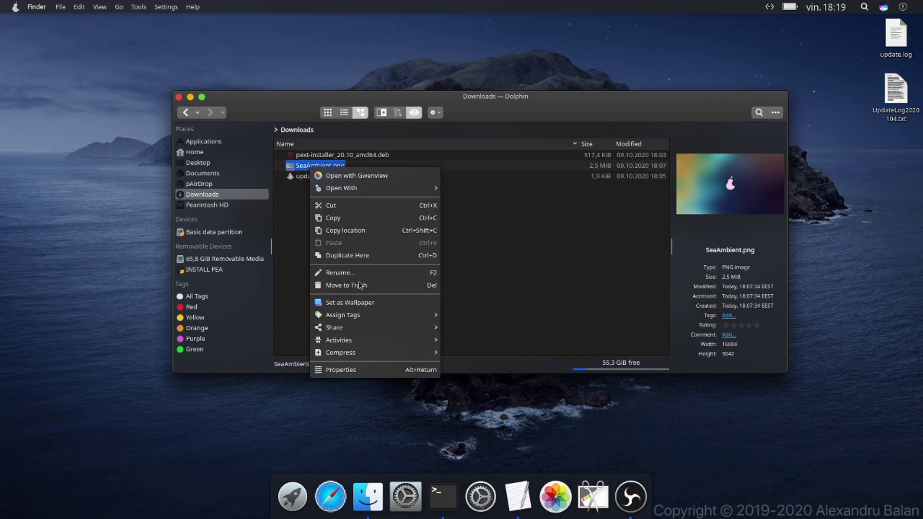
click(374, 303)
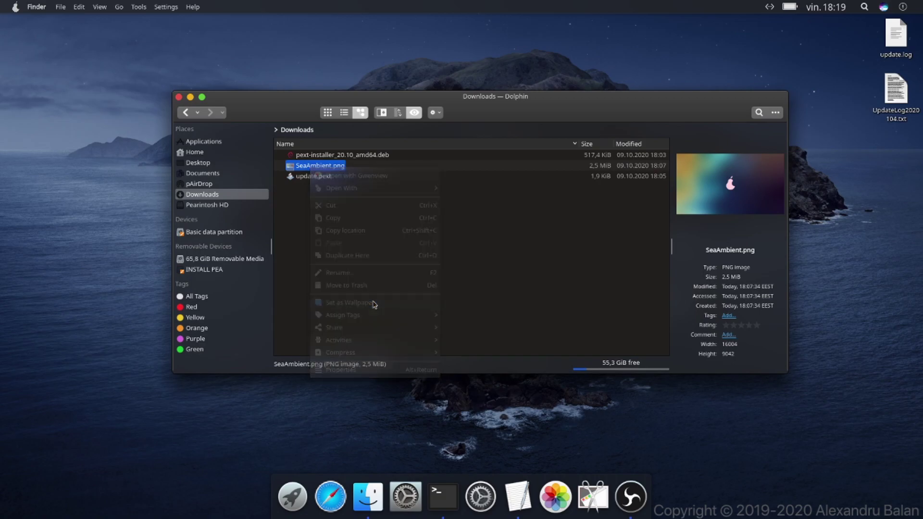
click(190, 98)
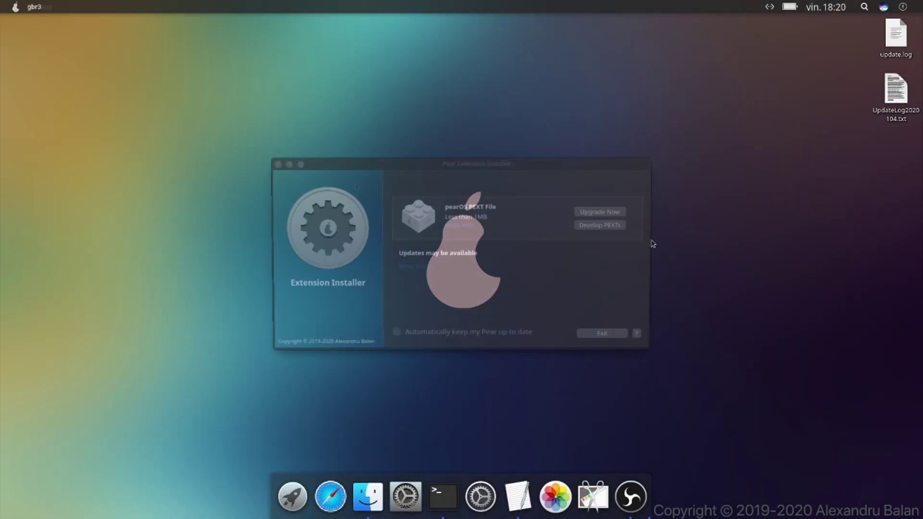
drag(500, 159, 450, 138)
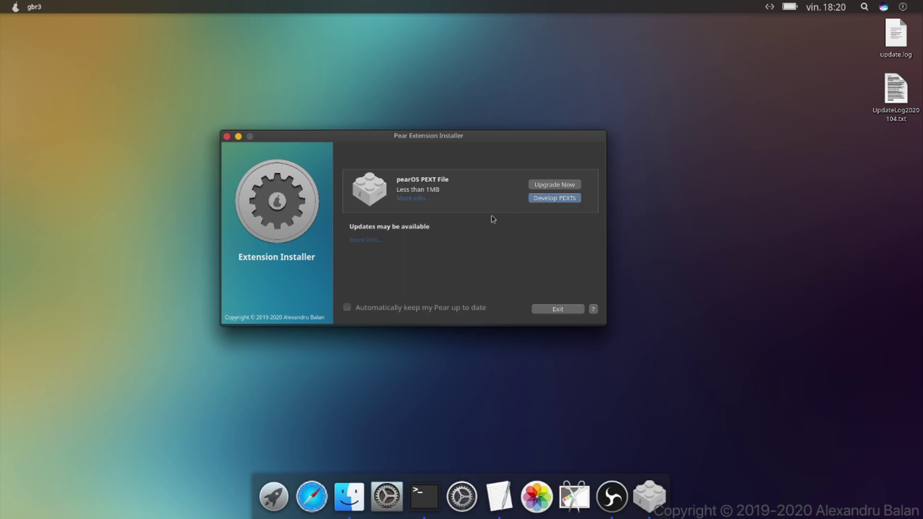
- Authorise the pext-ide 20.10 install and start the pext-ide editor
key(Return)
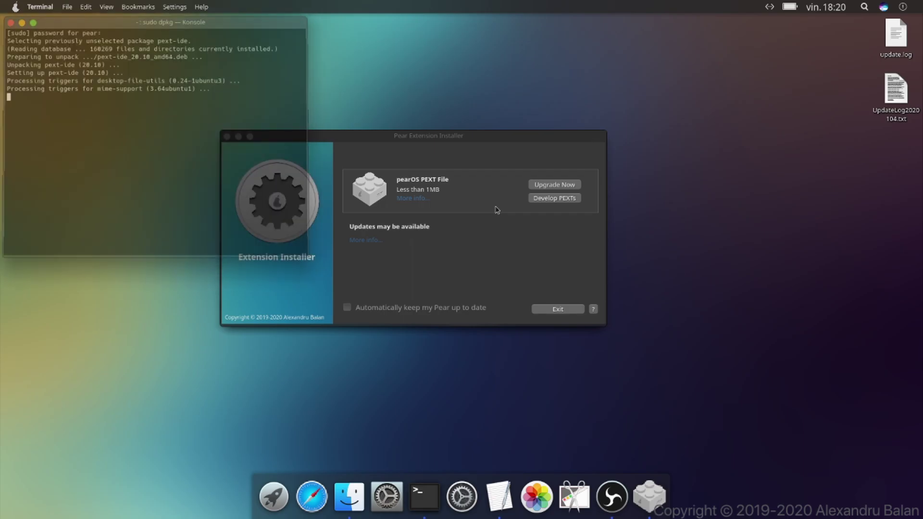
click(534, 200)
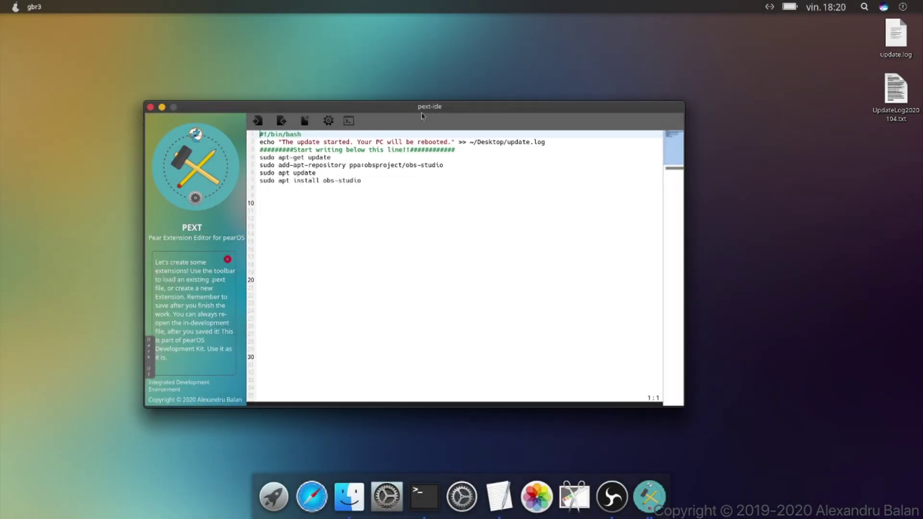
- Close the sidebar help note and enable the dark UI theme, leaving script lines 4–7 selected
click(298, 210)
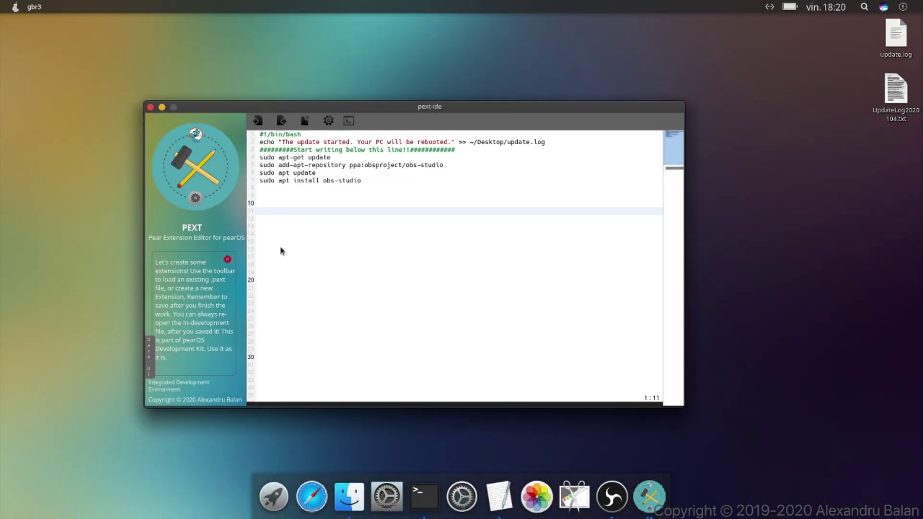
click(367, 181)
drag(310, 168, 260, 157)
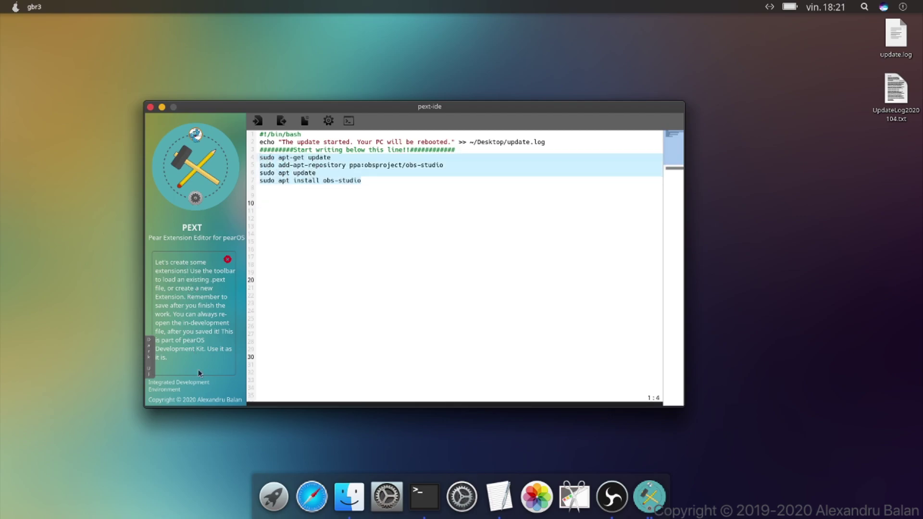
click(226, 259)
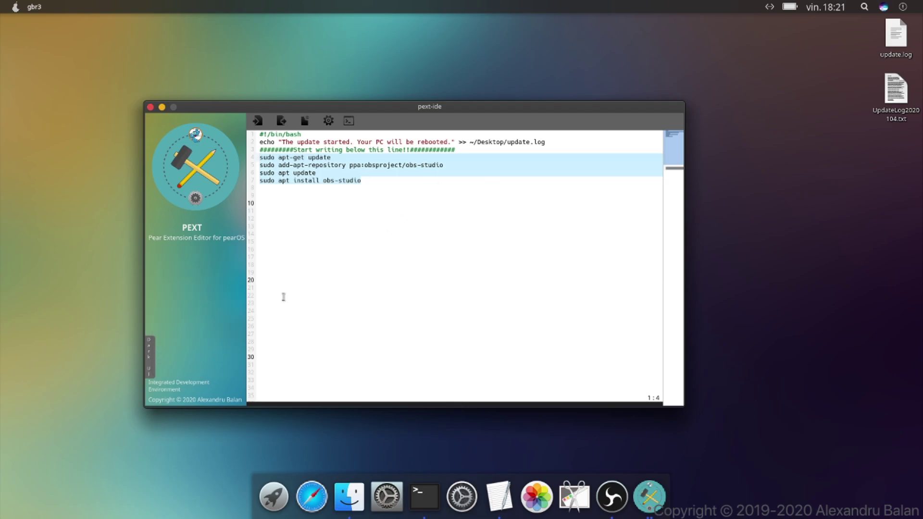
click(149, 356)
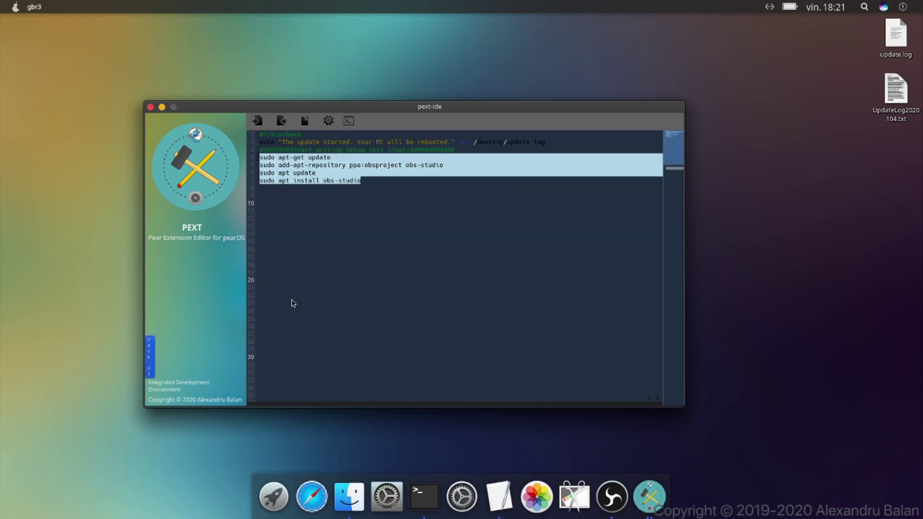
click(413, 248)
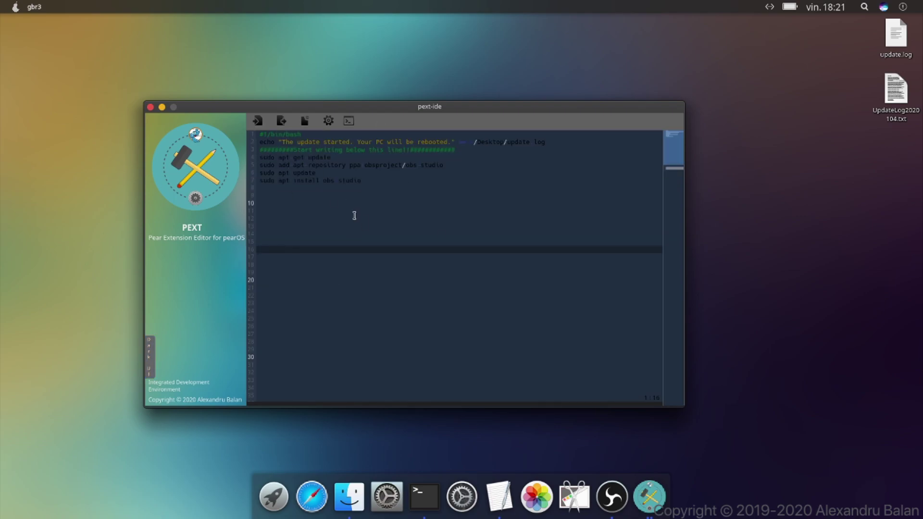
drag(360, 180, 260, 157)
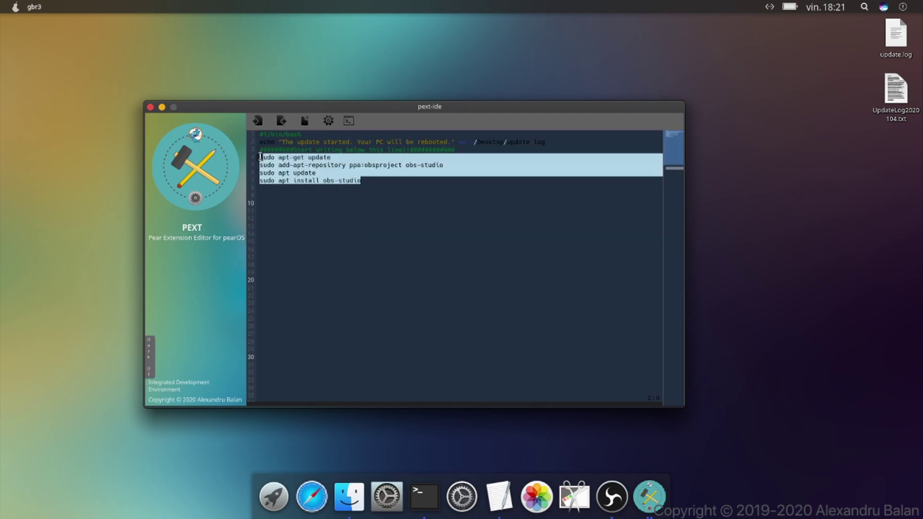
- Open update.pext from the Downloads folder in pext-ide
click(295, 174)
key(ctrl+o)
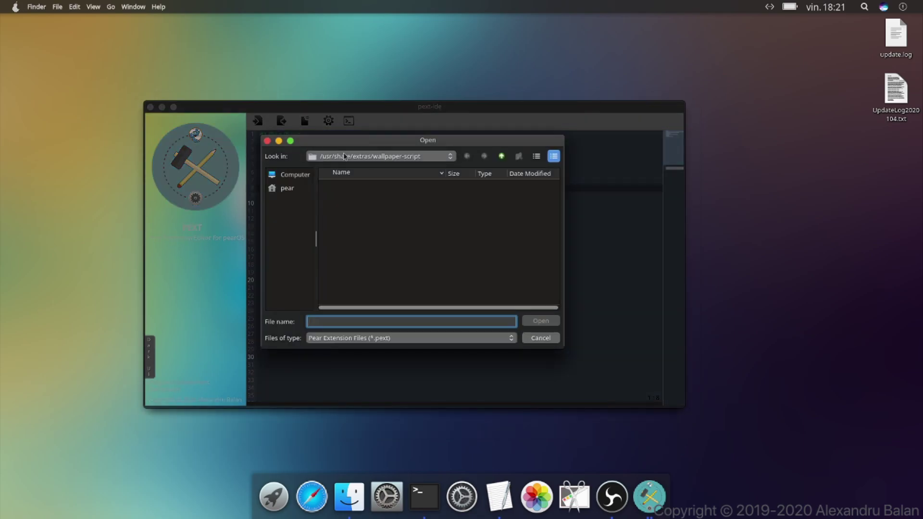
click(289, 189)
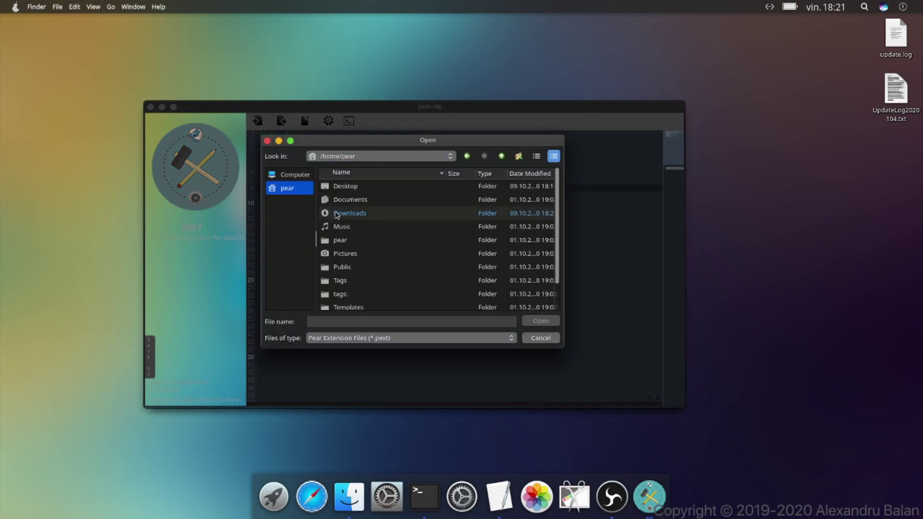
double_click(344, 213)
click(347, 201)
double_click(347, 200)
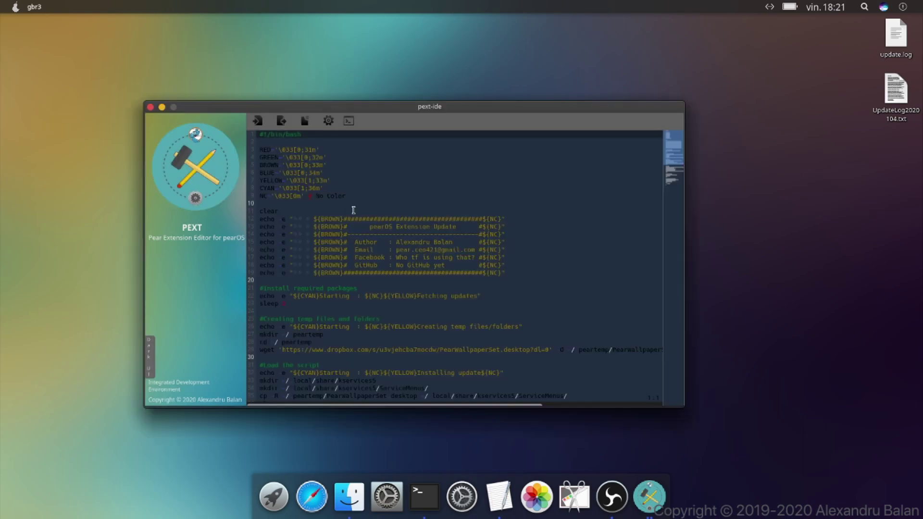
click(672, 198)
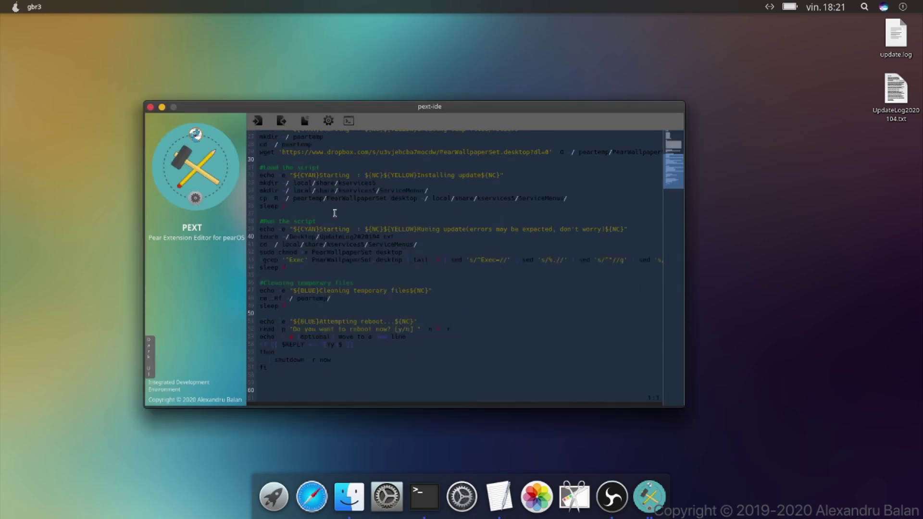
- Save the script to the Desktop as edited.pext
click(281, 121)
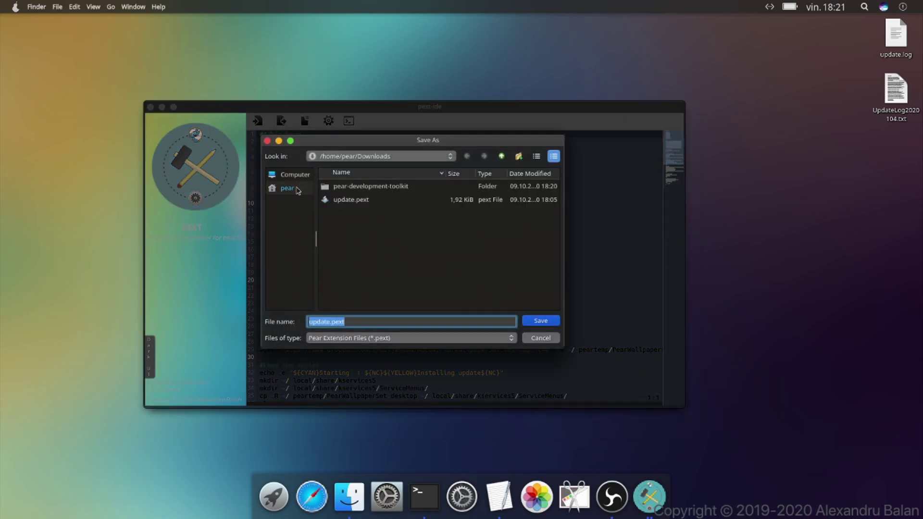
click(296, 190)
double_click(362, 187)
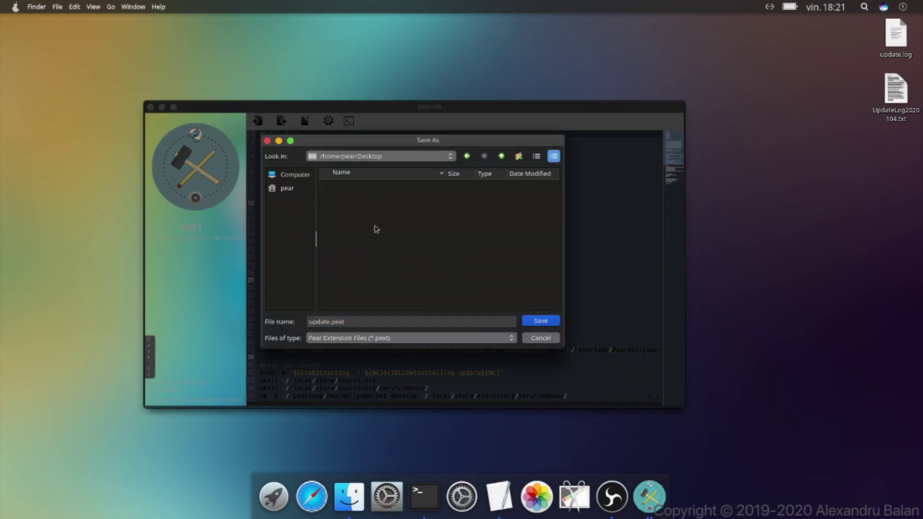
click(319, 321)
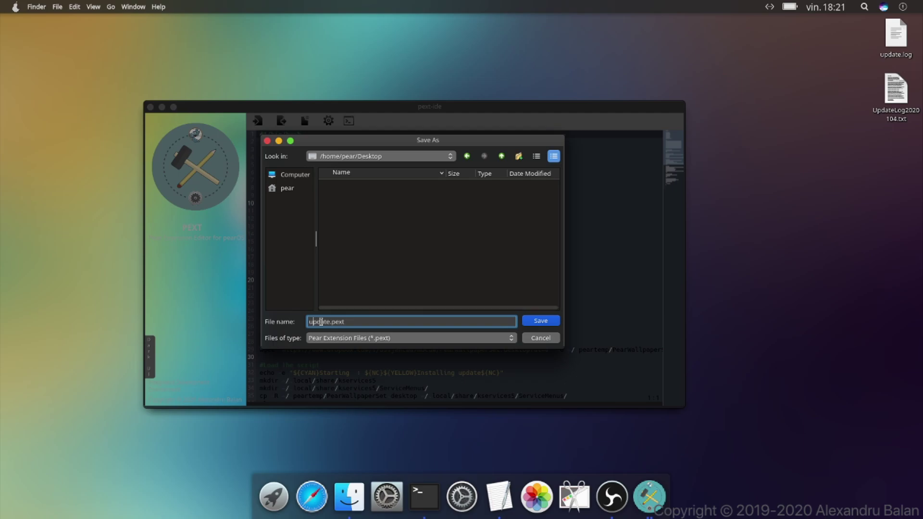
triple_click(320, 321)
text(edited.pext)
key(Return)
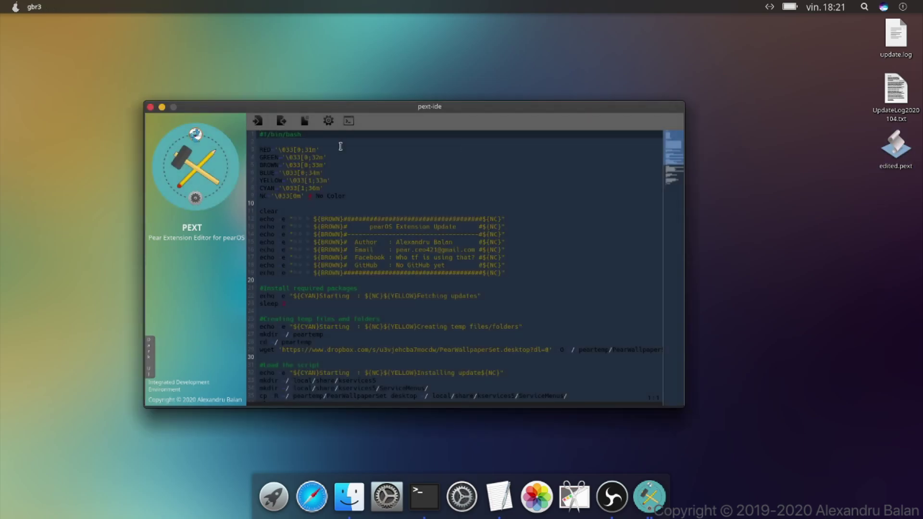
- Close the Settings and installer dialogs, quit pext-ide, and dismiss the 'Note before using' message
click(328, 120)
click(587, 324)
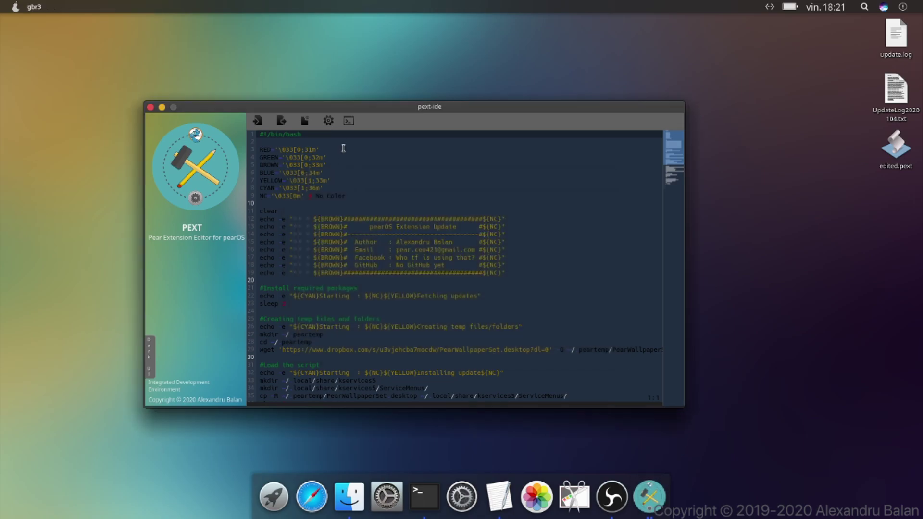
click(348, 122)
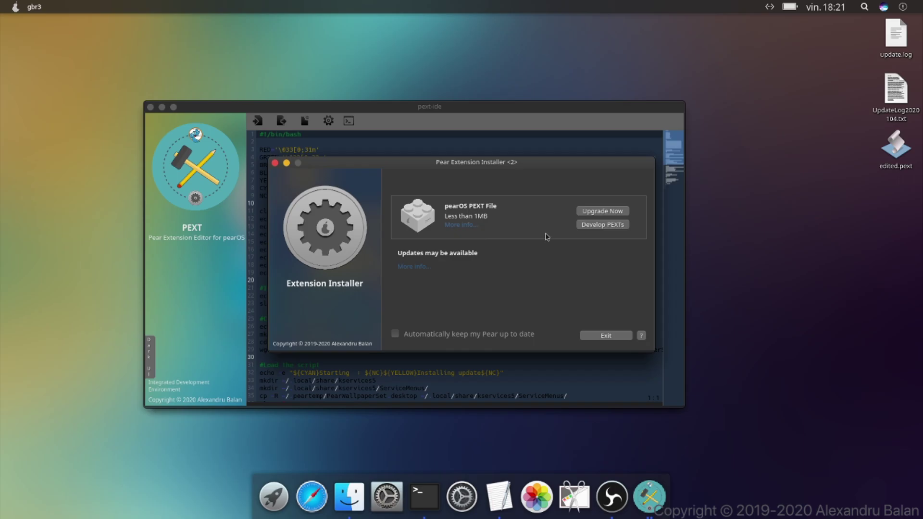
click(606, 336)
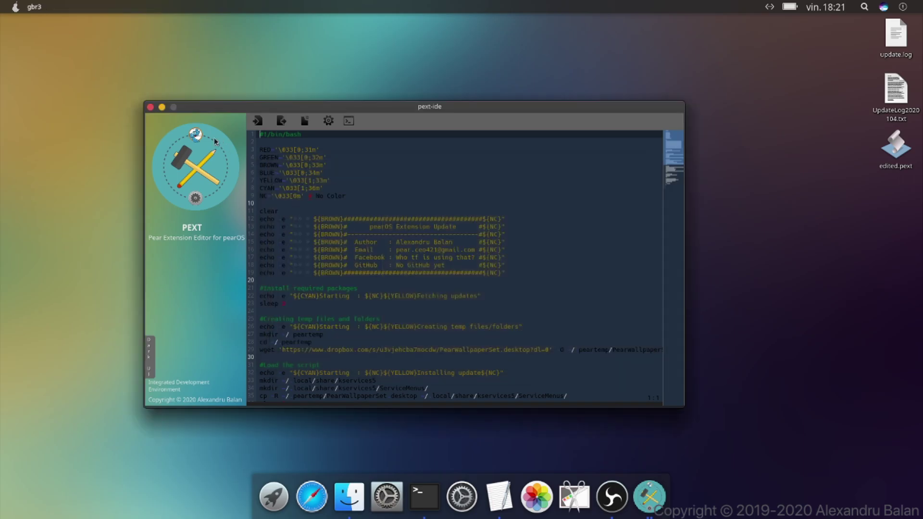
click(150, 108)
click(566, 316)
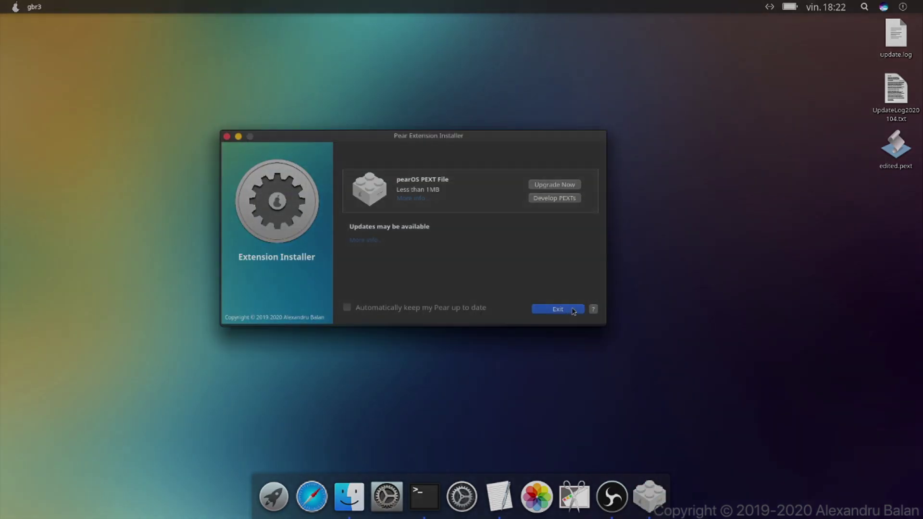